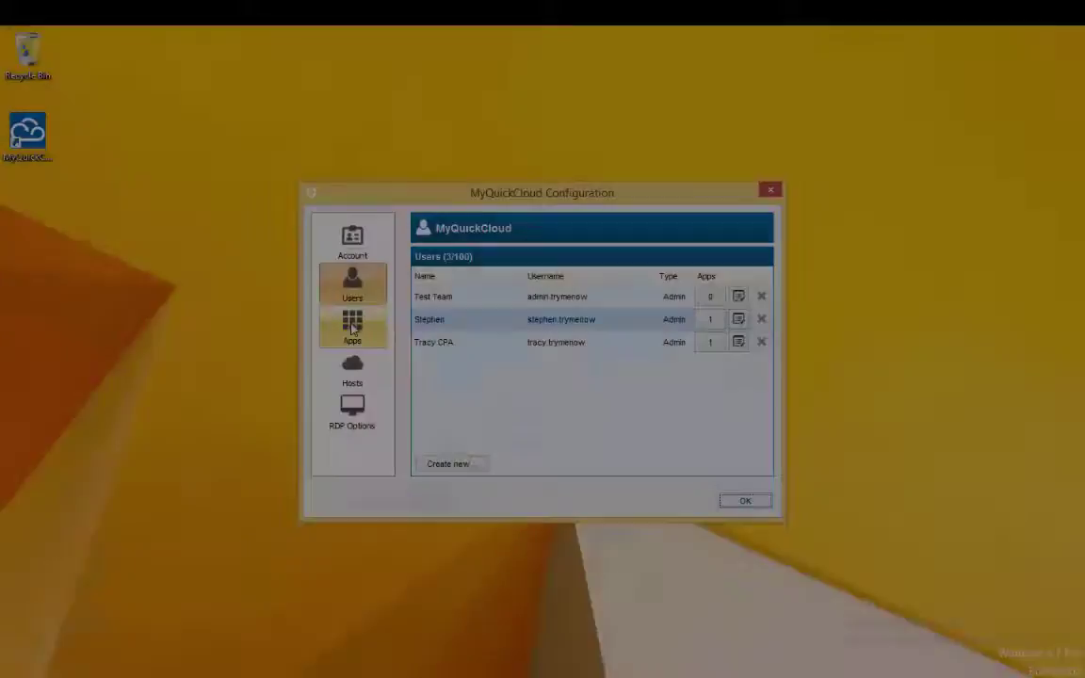
- Save a user's six granted apps, then view the seven published apps with hosts and user counts
{"action": "left_click", "coordinate": [352, 327]}
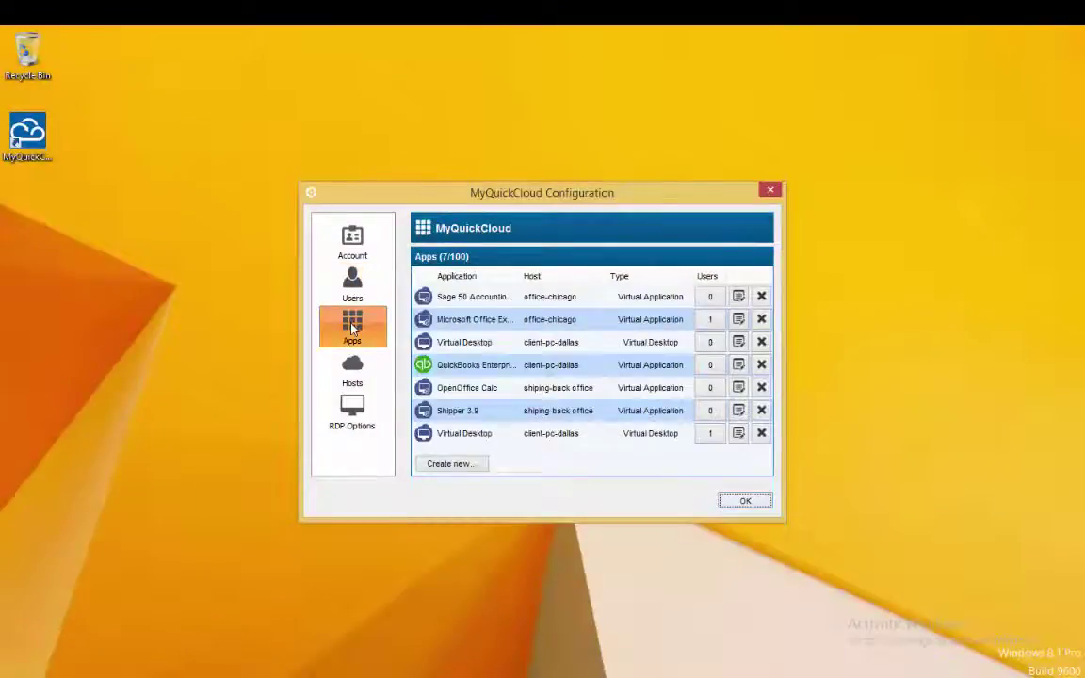
{"action": "left_click", "coordinate": [352, 282]}
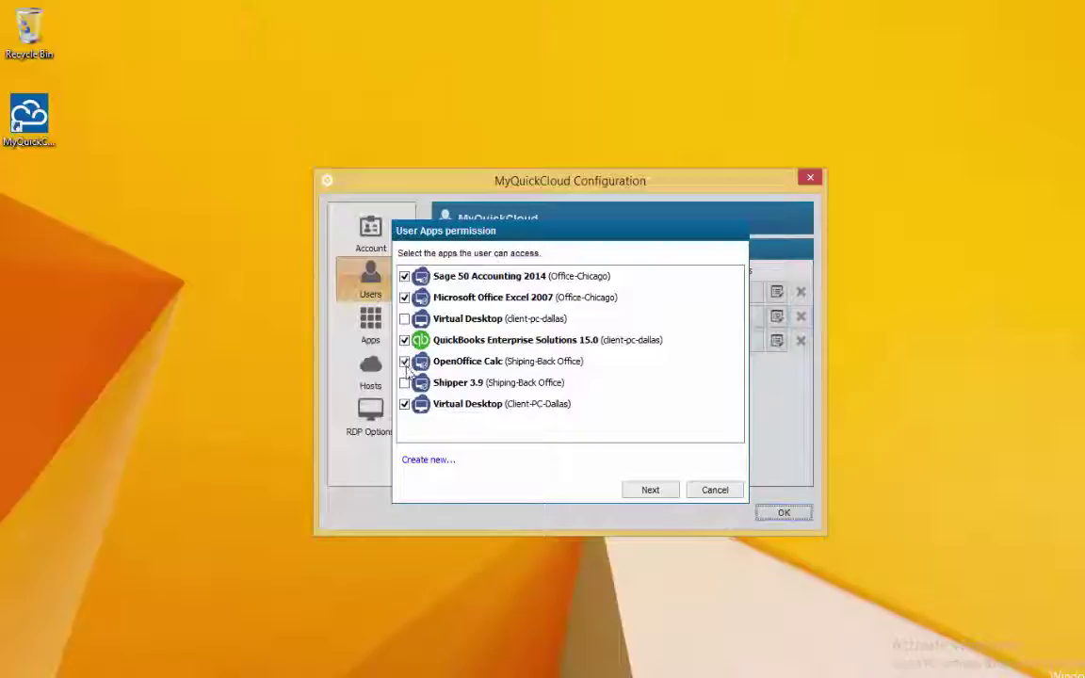
{"action": "left_click", "coordinate": [648, 492]}
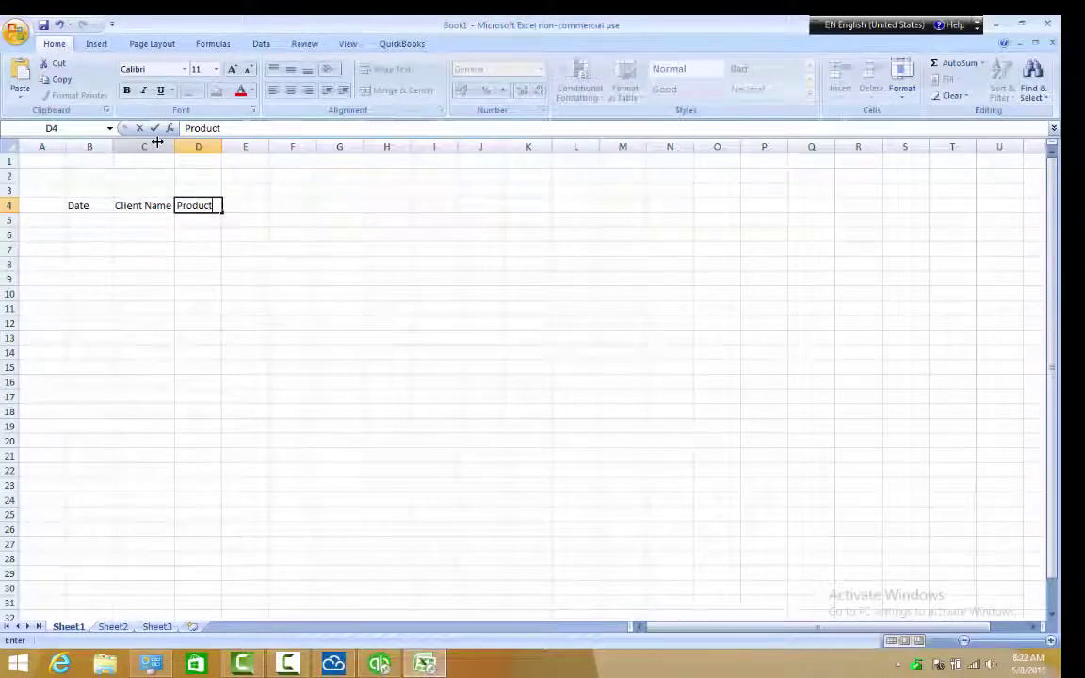
{"action": "key", "text": "Tab"}
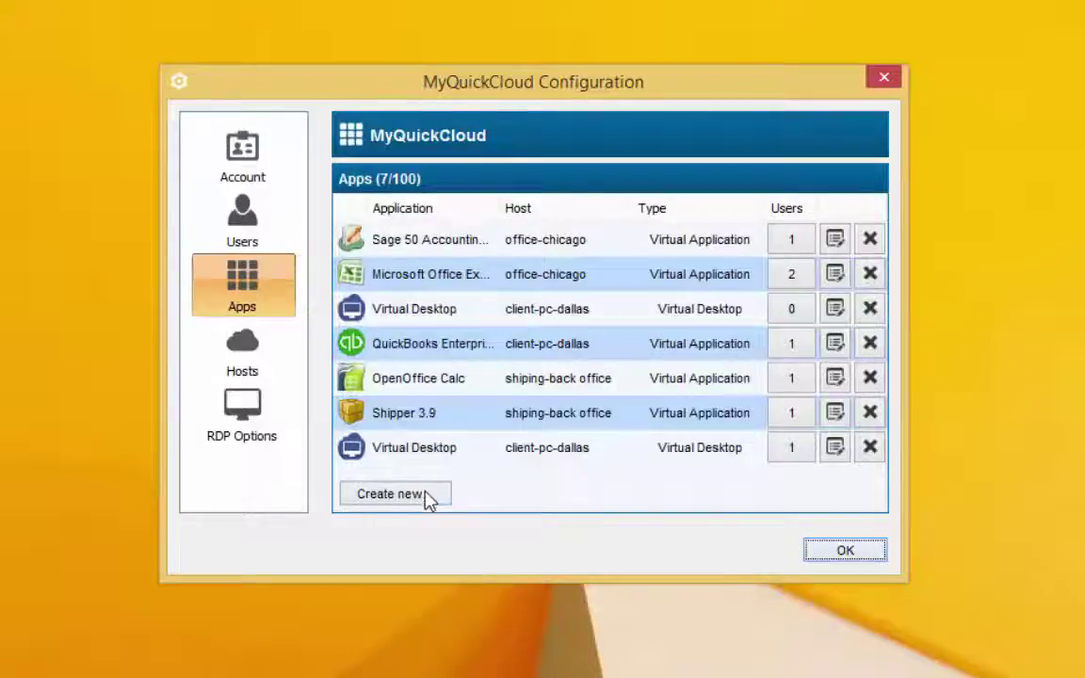
- Start a Single Application publish on the TRYMENOW host and reach the application search step
{"action": "left_click", "coordinate": [429, 499]}
{"action": "left_click", "coordinate": [384, 308]}
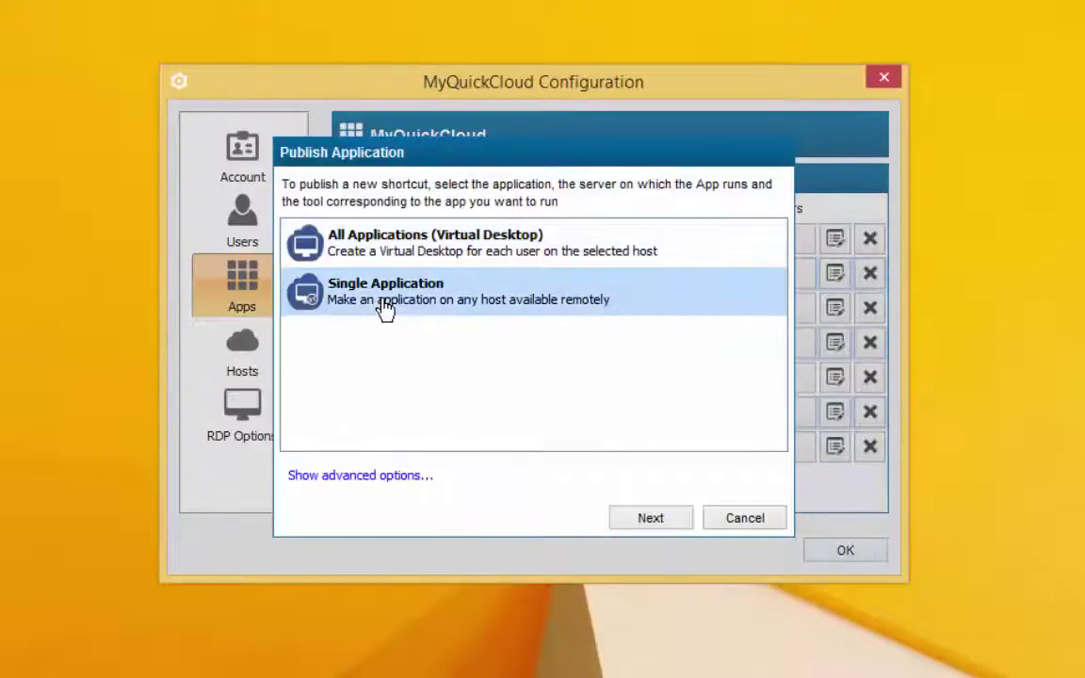
{"action": "left_click", "coordinate": [639, 523]}
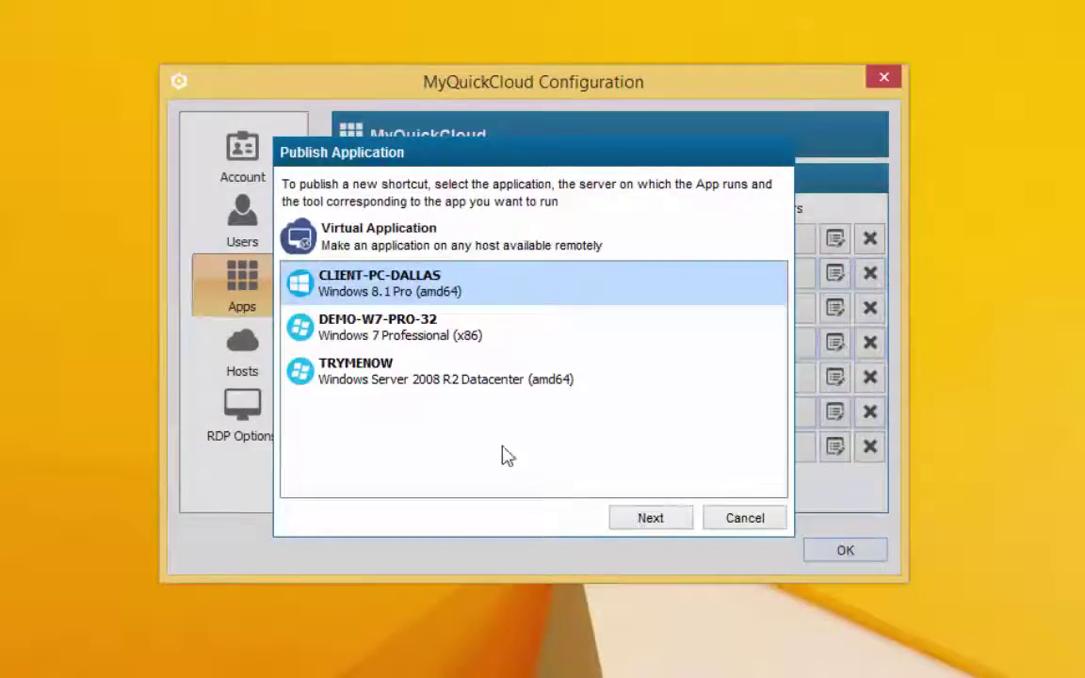
{"action": "left_click", "coordinate": [394, 372]}
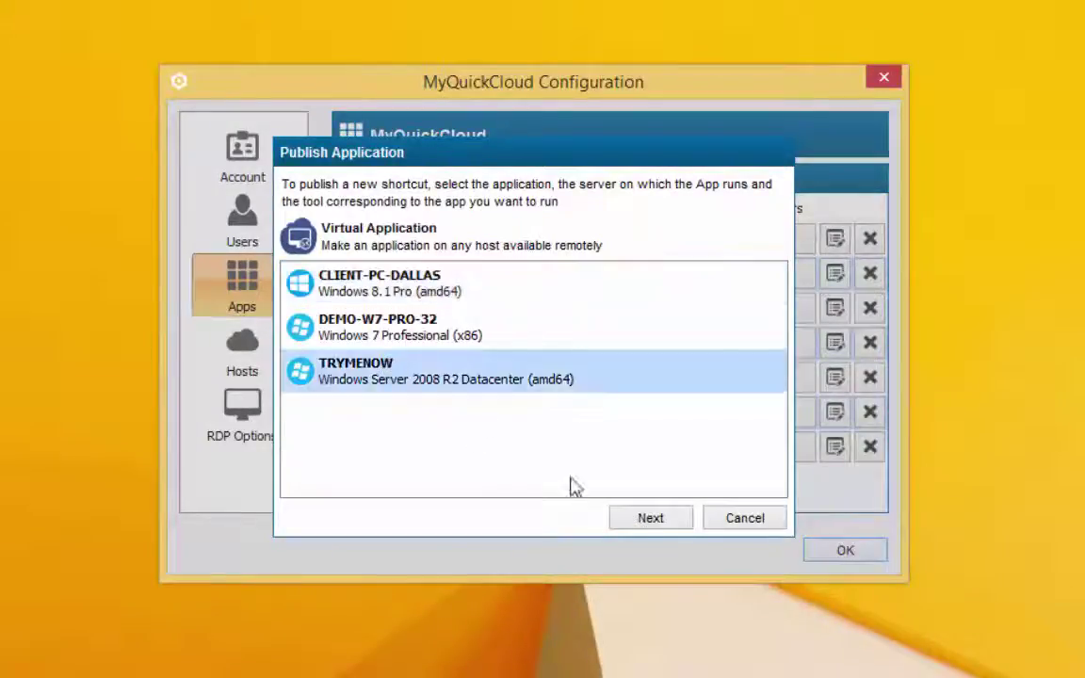
{"action": "left_click", "coordinate": [651, 518]}
{"action": "left_click", "coordinate": [383, 271]}
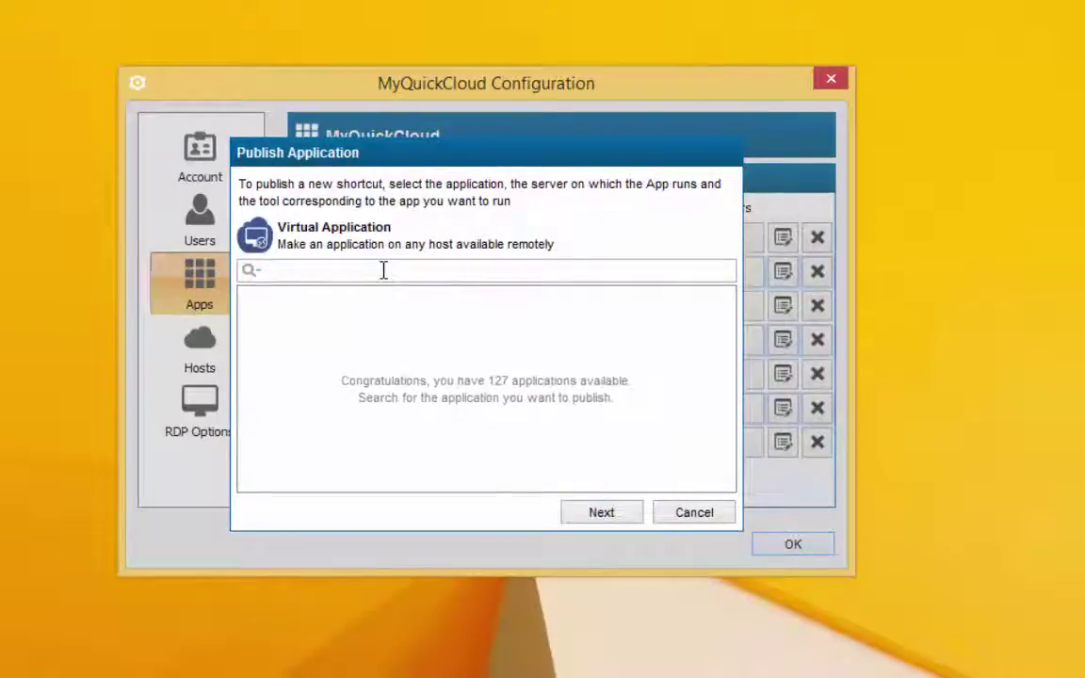
{"action": "type", "text": "UDA"}
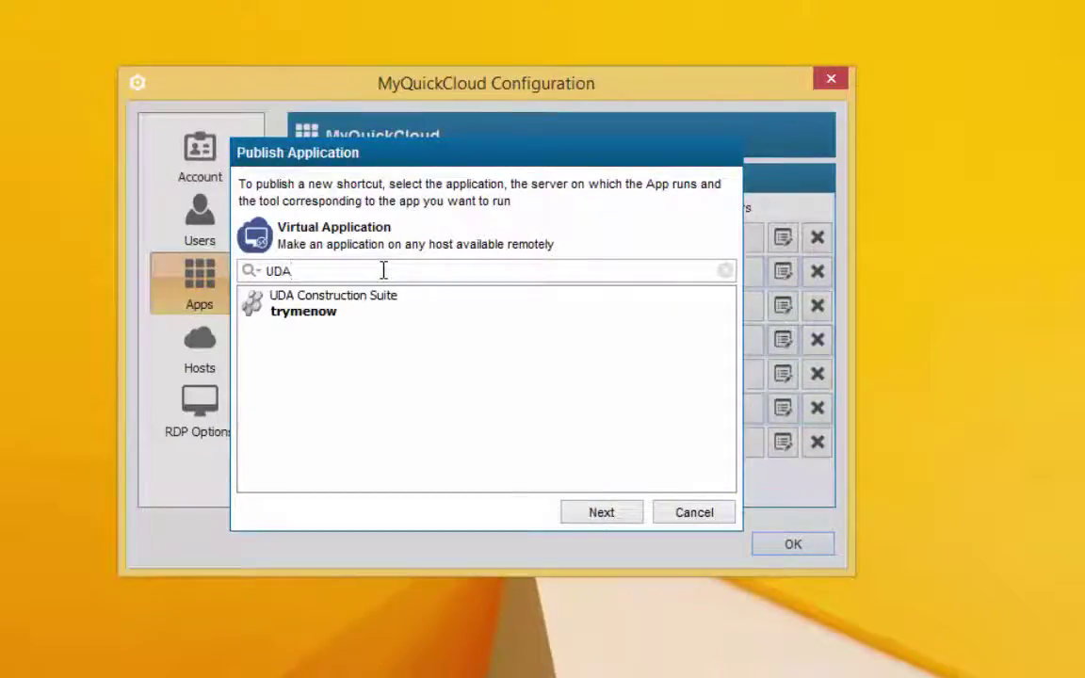
- Launch UDA Construction Suite remotely, then close it and the QuickBooks invoice window
{"action": "left_click", "coordinate": [311, 309]}
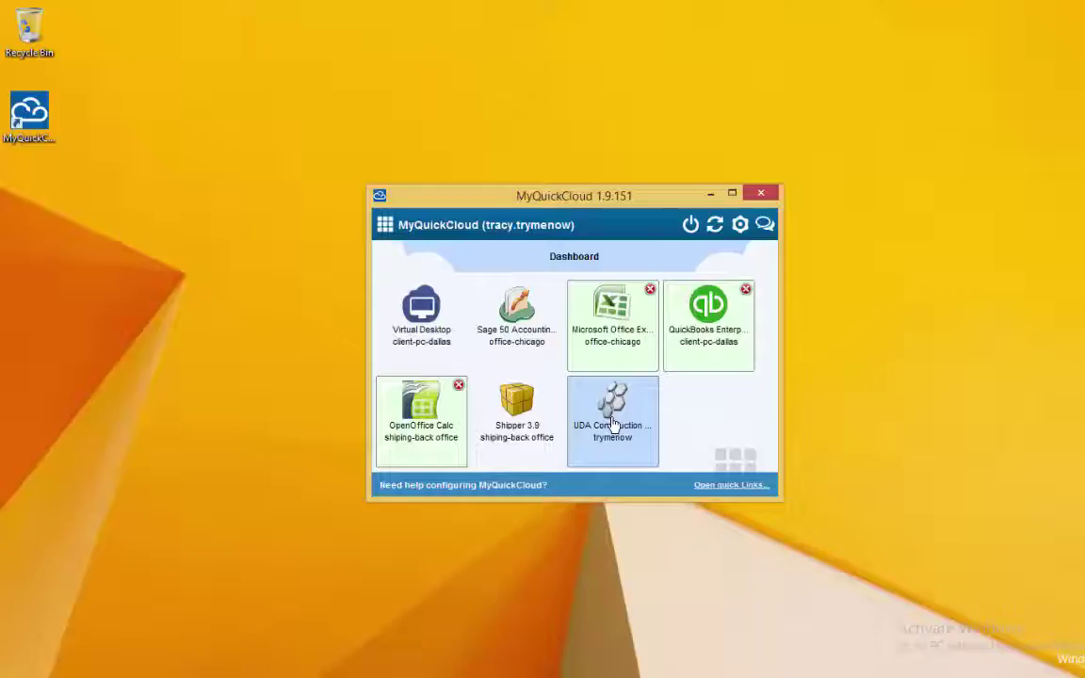
{"action": "left_click", "coordinate": [613, 426]}
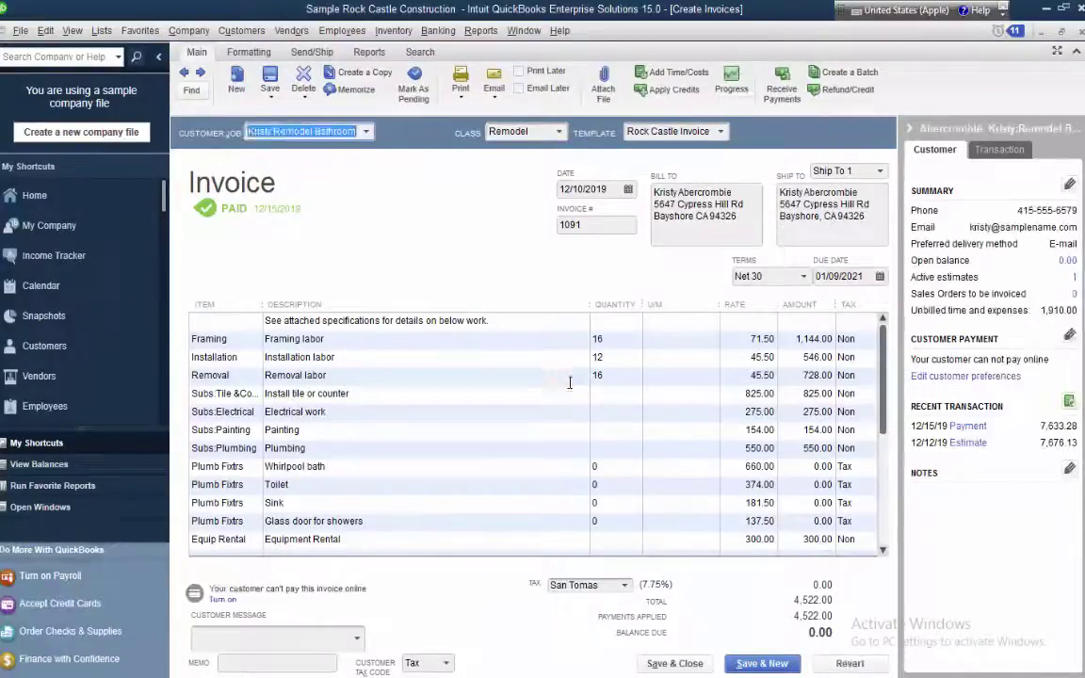
{"action": "left_click", "coordinate": [1047, 14]}
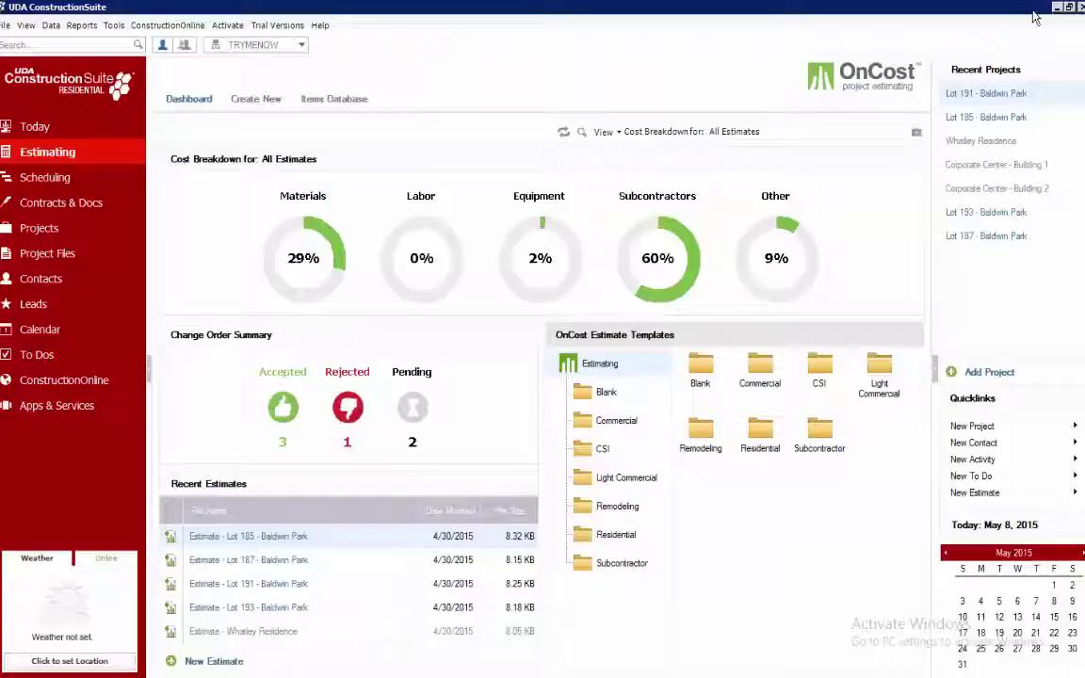
{"action": "left_click", "coordinate": [1056, 9]}
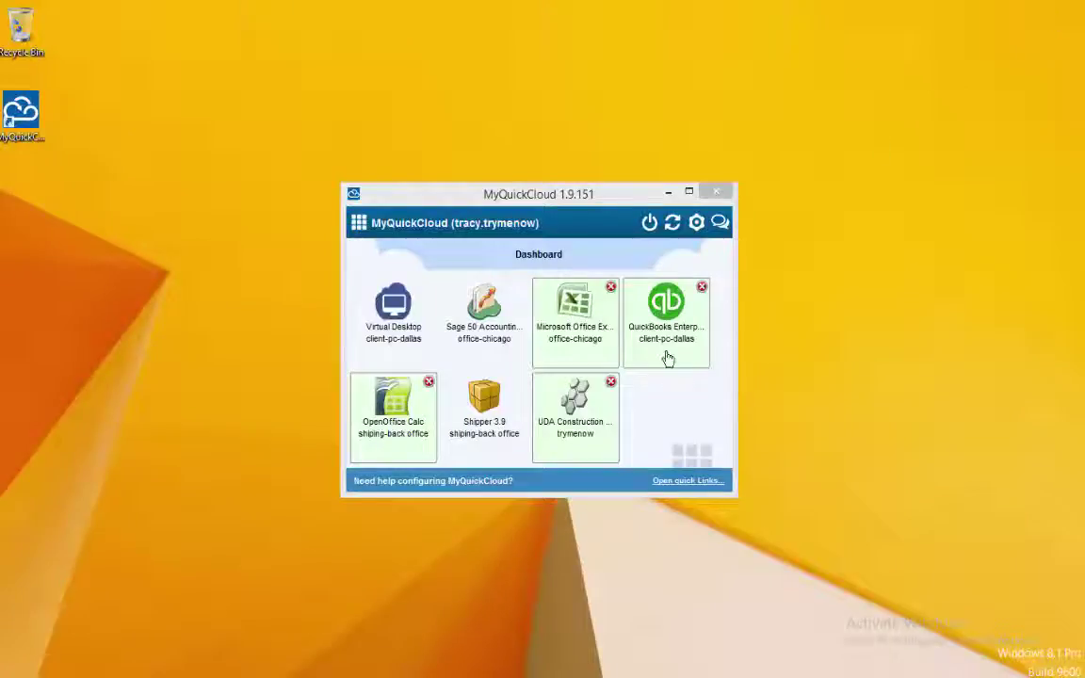